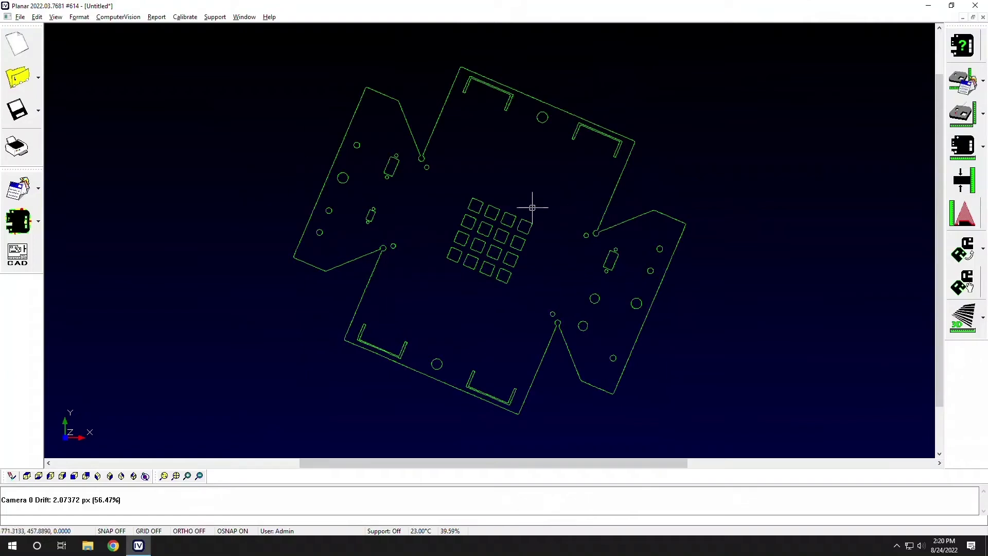
Switch to Reverse Engineer CAD mode to work on the scanned sheet-metal outline
{"action": "left_click", "coordinate": [23, 262]}
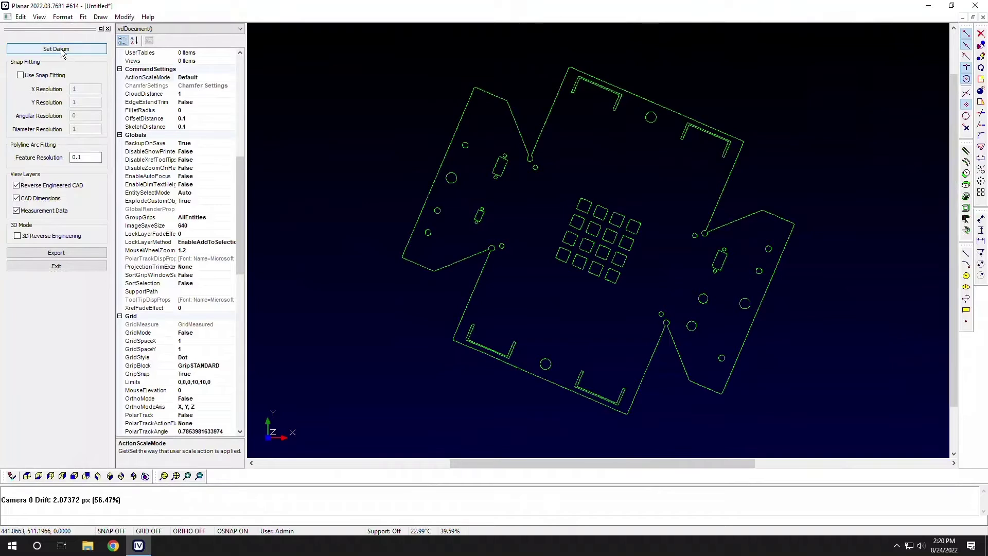
Square the part to the axes with a datum taken from two reference hole circles
{"action": "left_click", "coordinate": [61, 49]}
{"action": "left_click_drag", "start_coordinate": [422, 192], "coordinate": [395, 168]}
{"action": "right_click", "coordinate": [645, 273]}
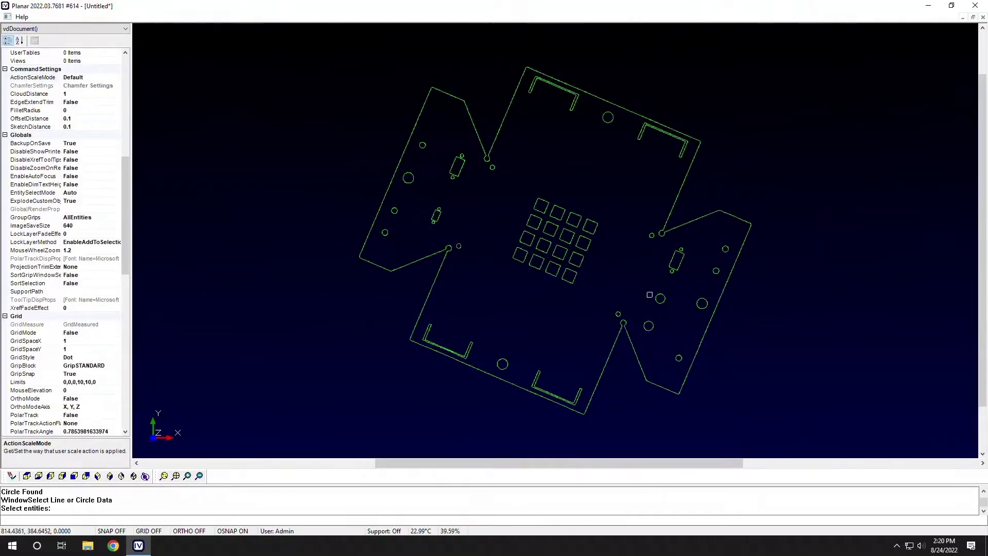
{"action": "left_click_drag", "start_coordinate": [708, 314], "coordinate": [689, 284]}
{"action": "right_click", "coordinate": [683, 298]}
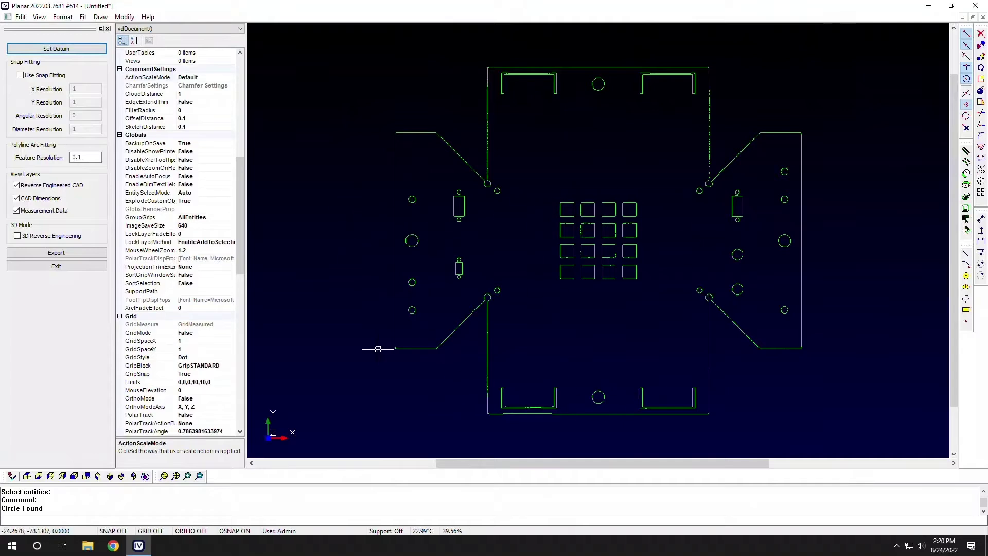
Enable snap fitting with X/Y resolution 0.25, angular 0 and diameter resolution 0.5
{"action": "left_click", "coordinate": [21, 76]}
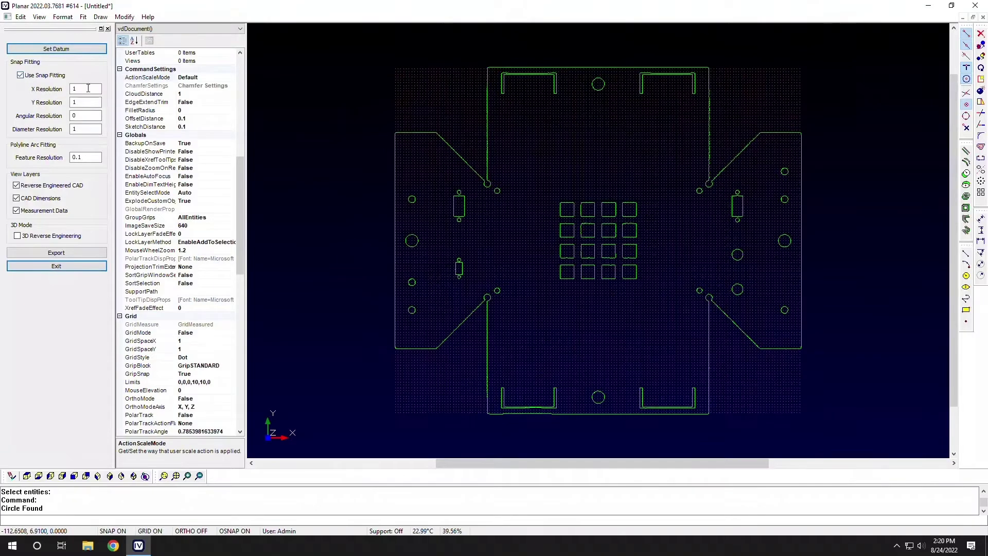
{"action": "left_click_drag", "start_coordinate": [88, 89], "coordinate": [19, 90]}
{"action": "type", "text": "0"}
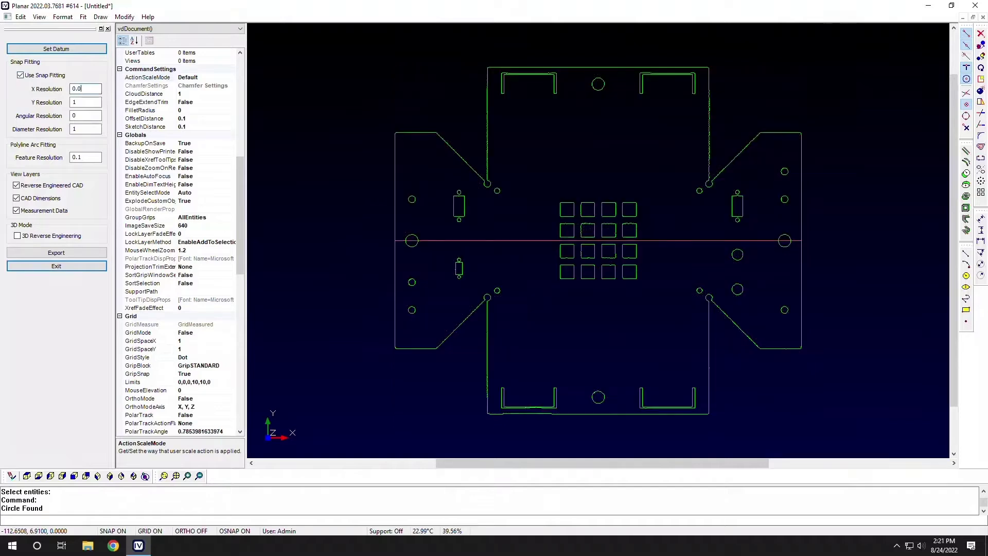
{"action": "type", "text": ".25"}
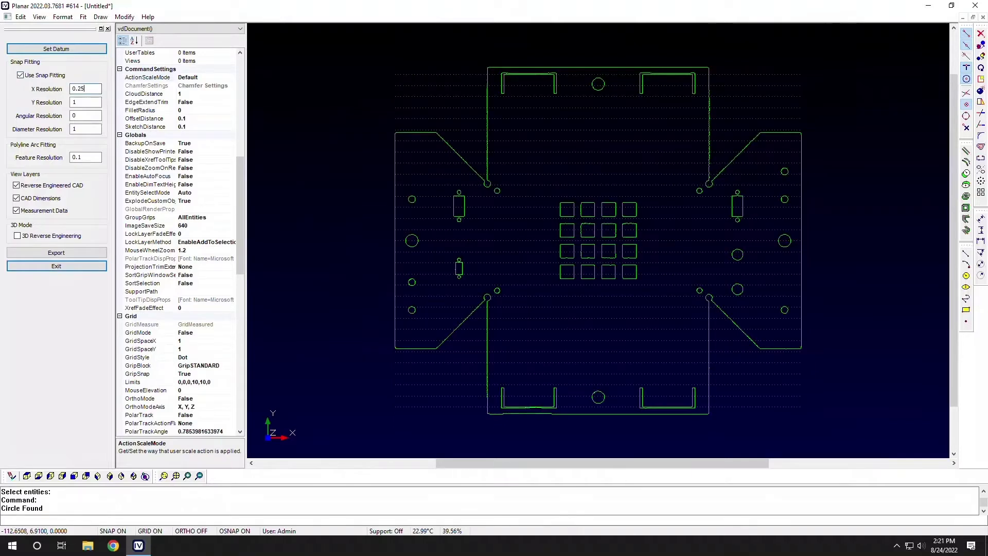
{"action": "type", "text": "0.0"}
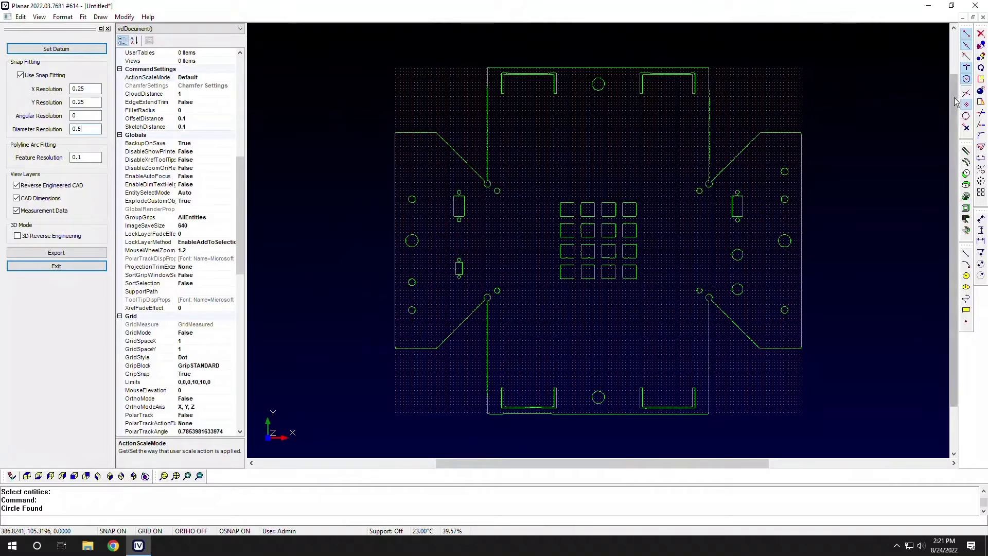
{"action": "left_click", "coordinate": [966, 177]}
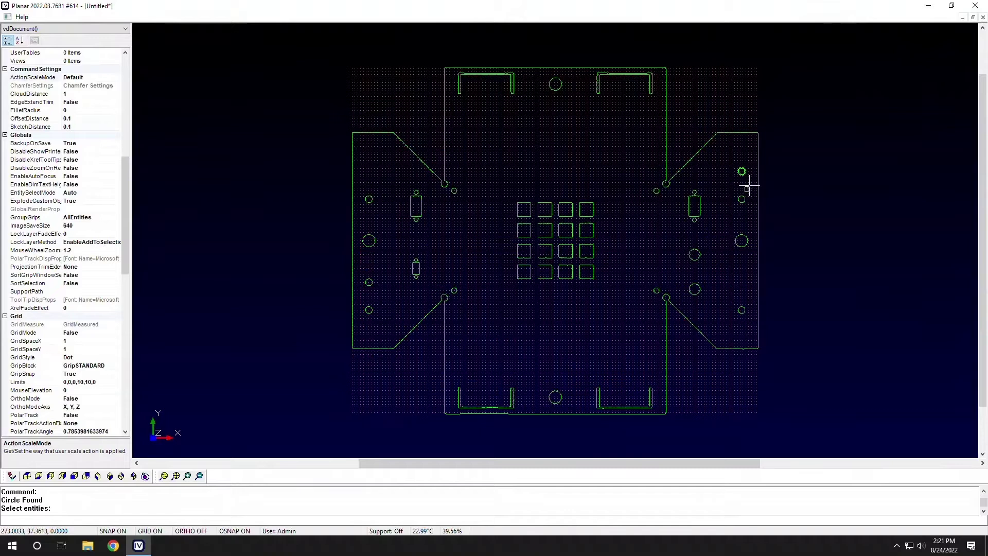
Select the right-side holes and the small holes beside the lower notches for circle fitting
{"action": "left_click_drag", "start_coordinate": [747, 188], "coordinate": [691, 246]}
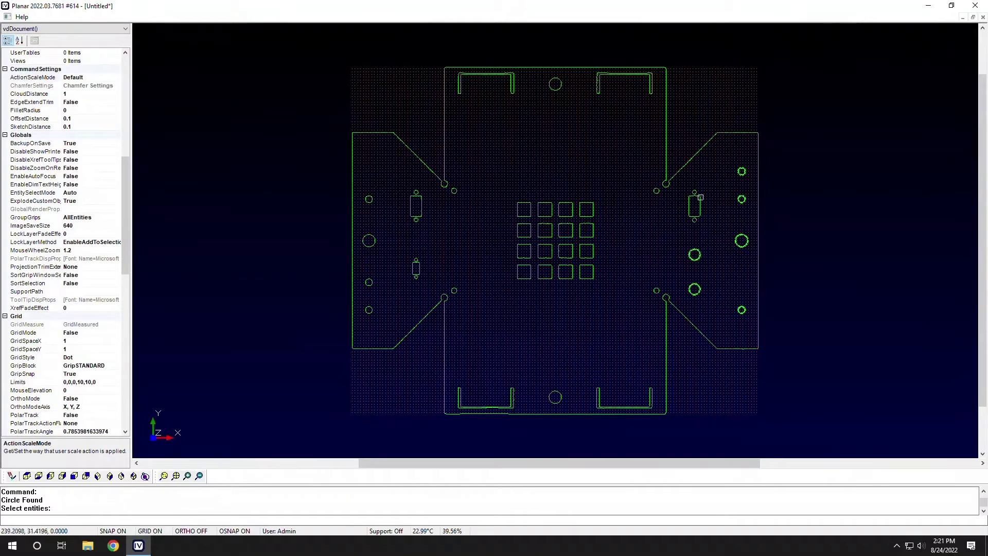
{"action": "scroll", "coordinate": [695, 207], "scroll_direction": "up", "scroll_amount": 6}
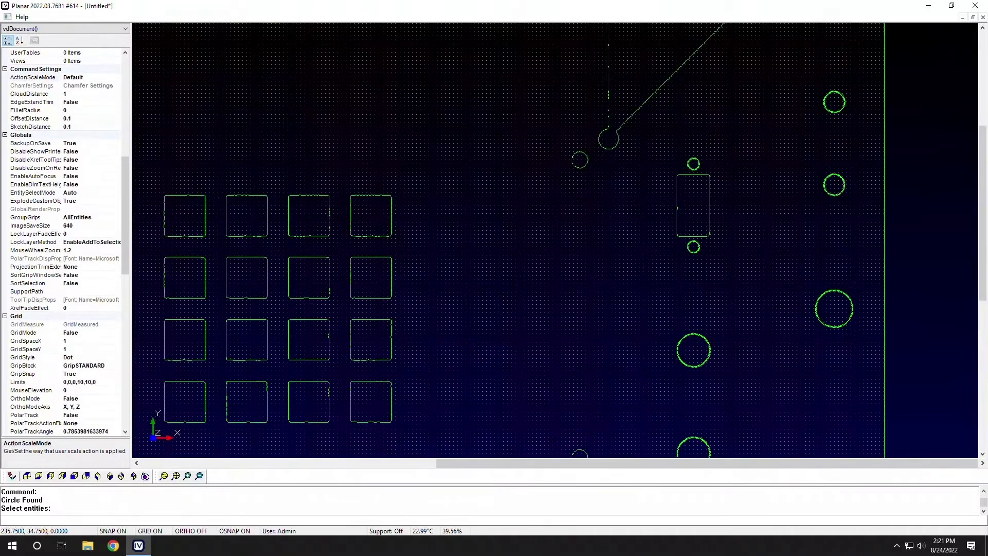
{"action": "scroll", "coordinate": [576, 166], "scroll_direction": "down", "scroll_amount": 3}
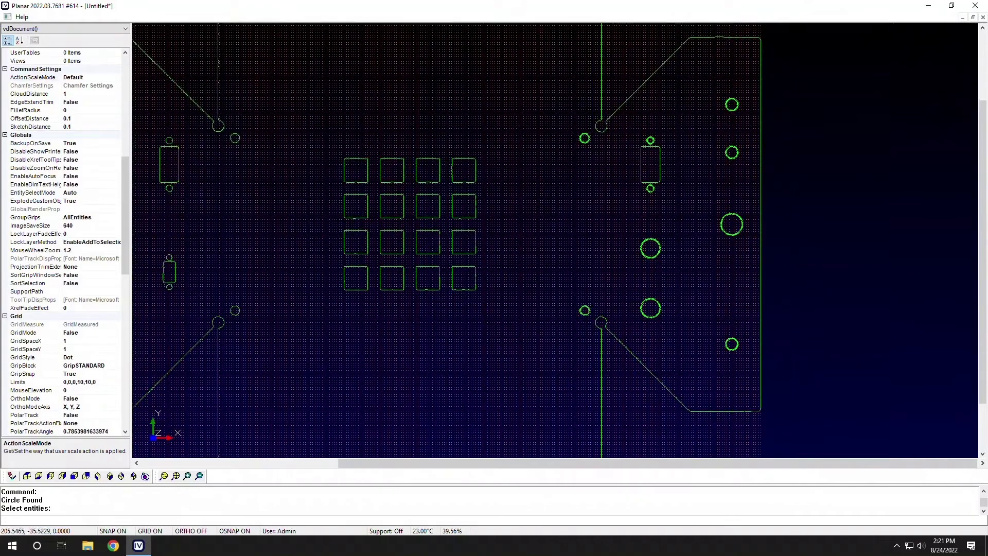
{"action": "middle_click_drag", "start_coordinate": [550, 203], "coordinate": [610, 76]}
{"action": "middle_click_drag", "start_coordinate": [443, 196], "coordinate": [699, 300]}
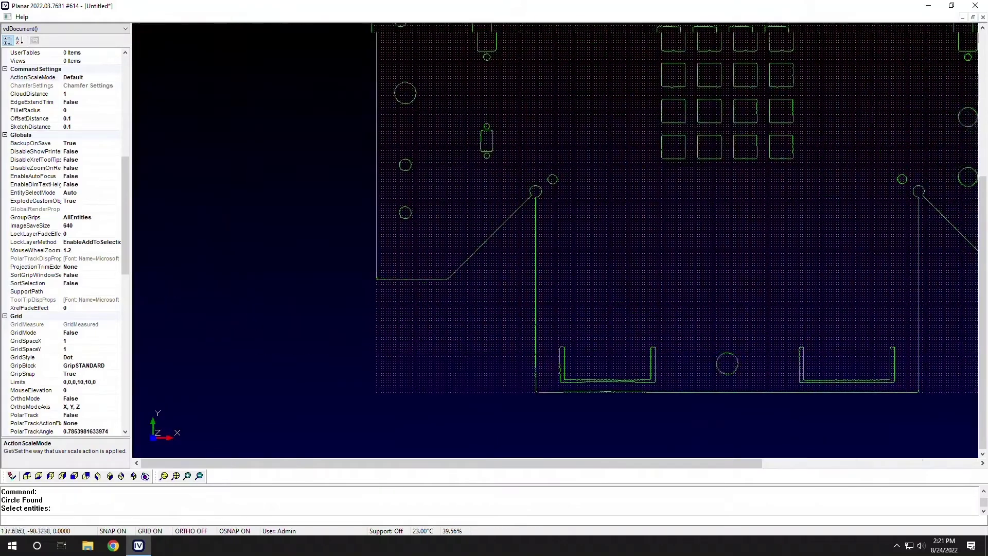
{"action": "left_click_drag", "start_coordinate": [585, 204], "coordinate": [554, 158]}
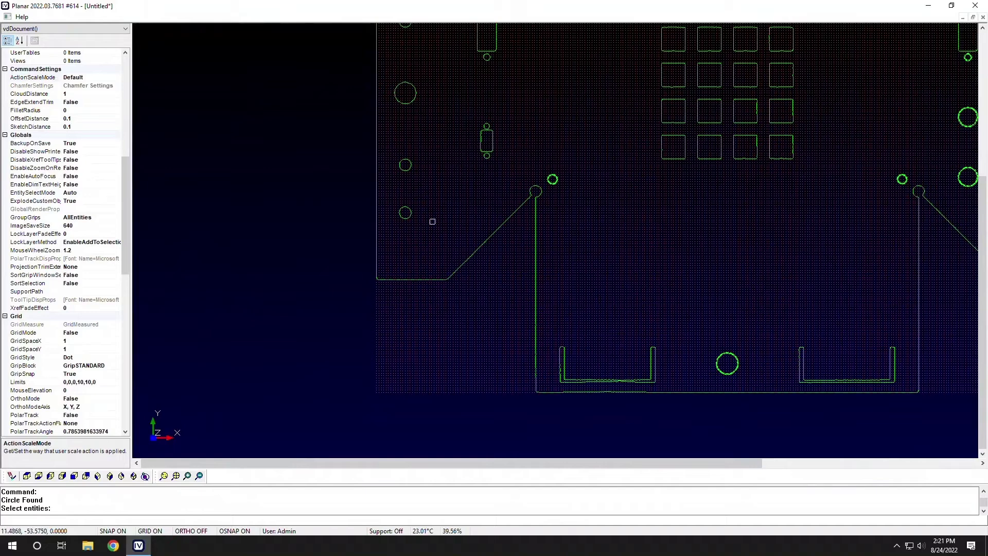
Add the four left-edge holes, the hole below the lower slot and the top-edge circle, then fit them
{"action": "middle_click_drag", "start_coordinate": [416, 62], "coordinate": [450, 185]}
{"action": "left_click_drag", "start_coordinate": [439, 143], "coordinate": [468, 354]}
{"action": "scroll", "coordinate": [501, 125], "scroll_direction": "up", "scroll_amount": 4}
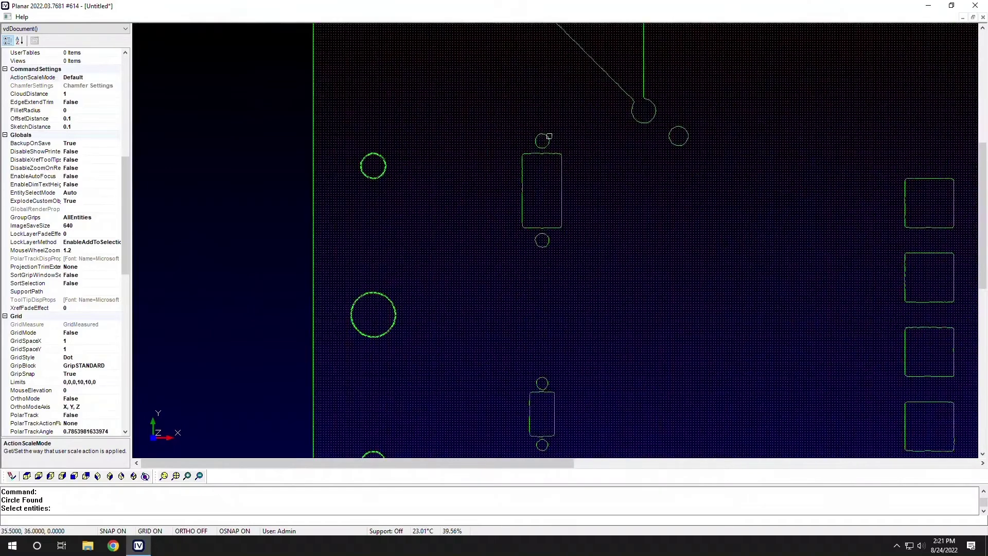
{"action": "left_click_drag", "start_coordinate": [544, 241], "coordinate": [525, 253]}
{"action": "middle_click_drag", "start_coordinate": [547, 312], "coordinate": [542, 262]}
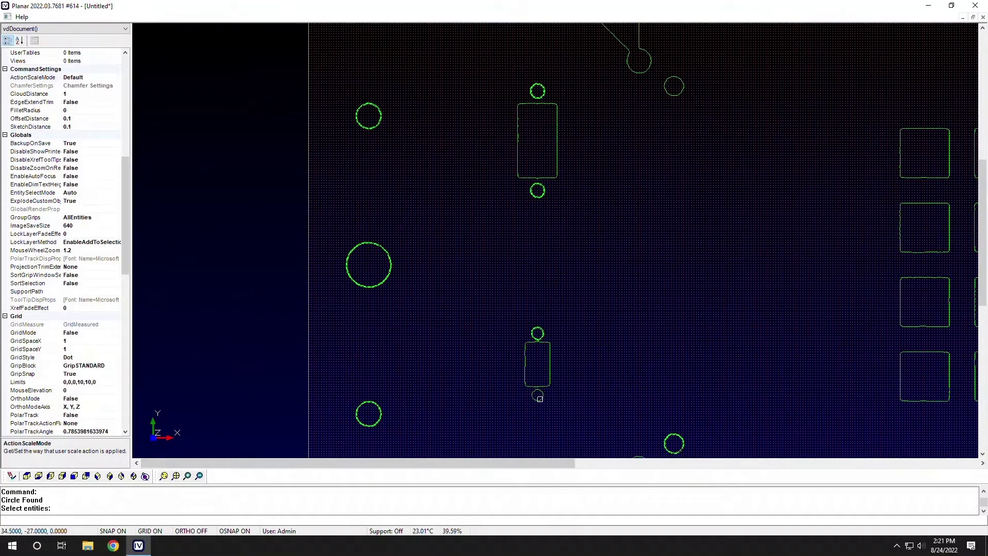
{"action": "scroll", "coordinate": [735, 141], "scroll_direction": "down", "scroll_amount": 4}
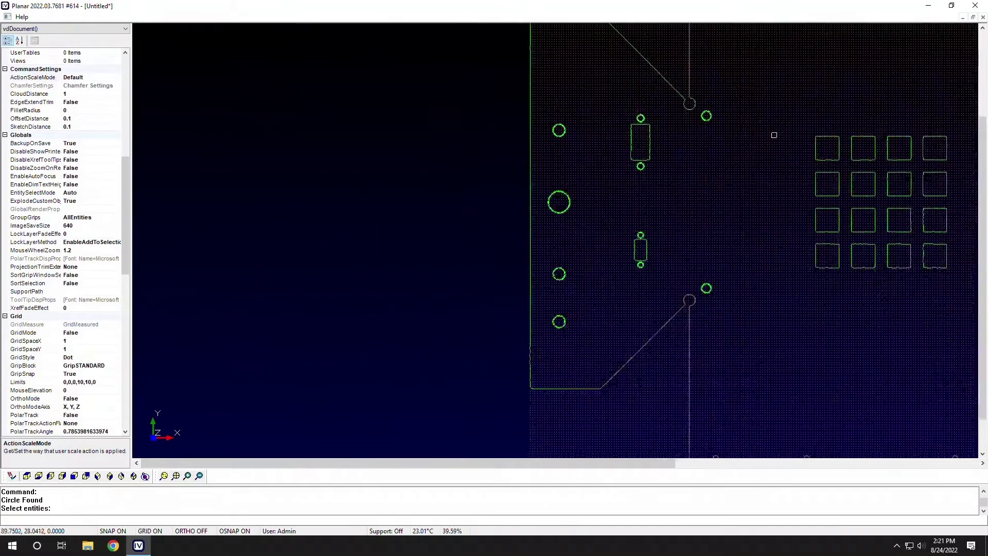
{"action": "middle_click_drag", "start_coordinate": [774, 135], "coordinate": [666, 267]}
{"action": "left_click_drag", "start_coordinate": [721, 212], "coordinate": [675, 181]}
{"action": "right_click", "coordinate": [675, 181]}
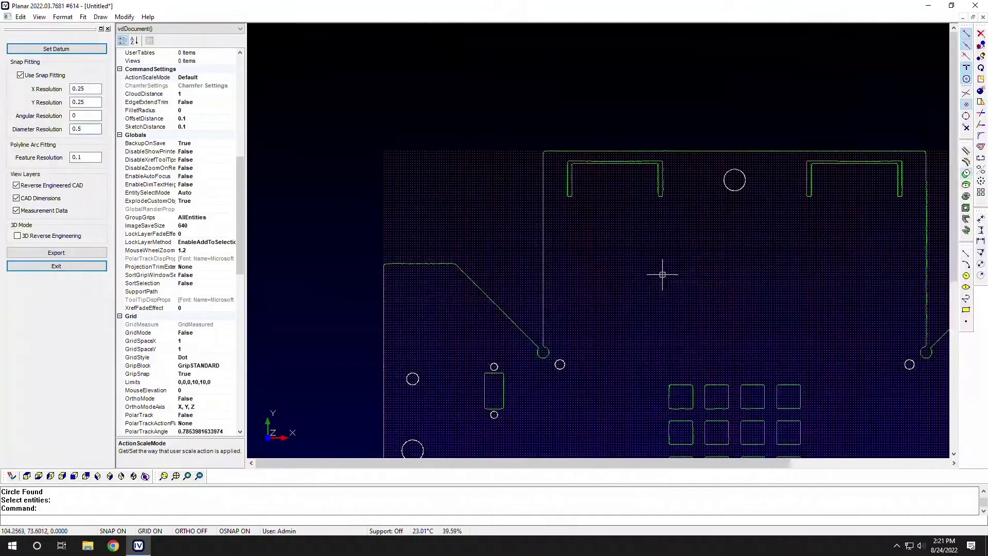
{"action": "scroll", "coordinate": [674, 278], "scroll_direction": "down", "scroll_amount": 3}
{"action": "middle_click_drag", "start_coordinate": [700, 287], "coordinate": [600, 132]}
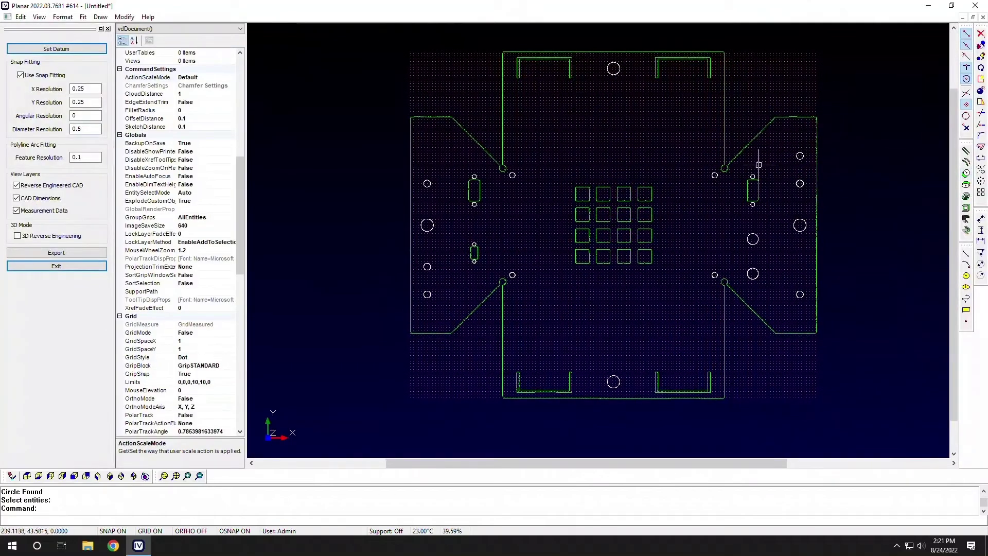
Fit rectangles to the 4x4 grid of square cutouts and the slots
{"action": "left_click", "coordinate": [967, 202]}
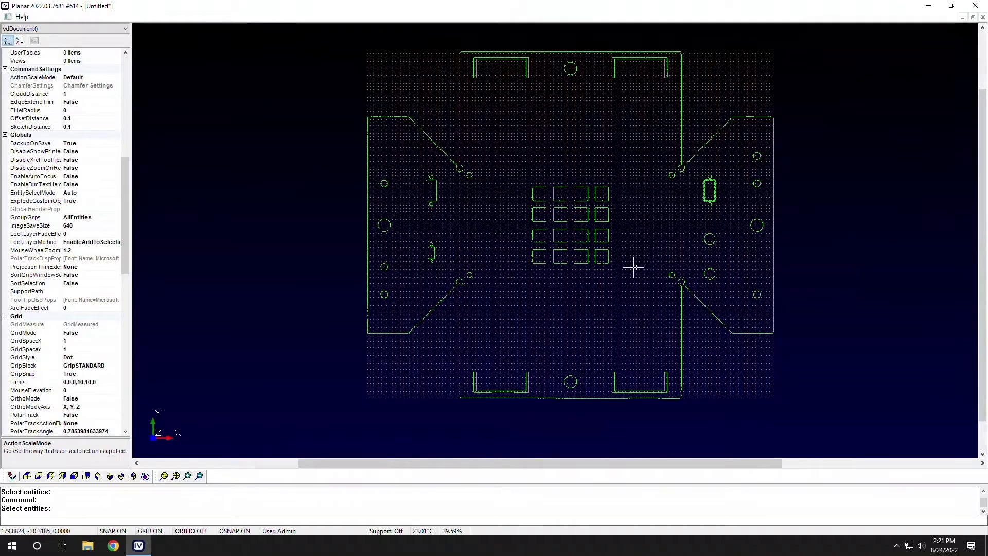
{"action": "left_click_drag", "start_coordinate": [633, 267], "coordinate": [511, 173]}
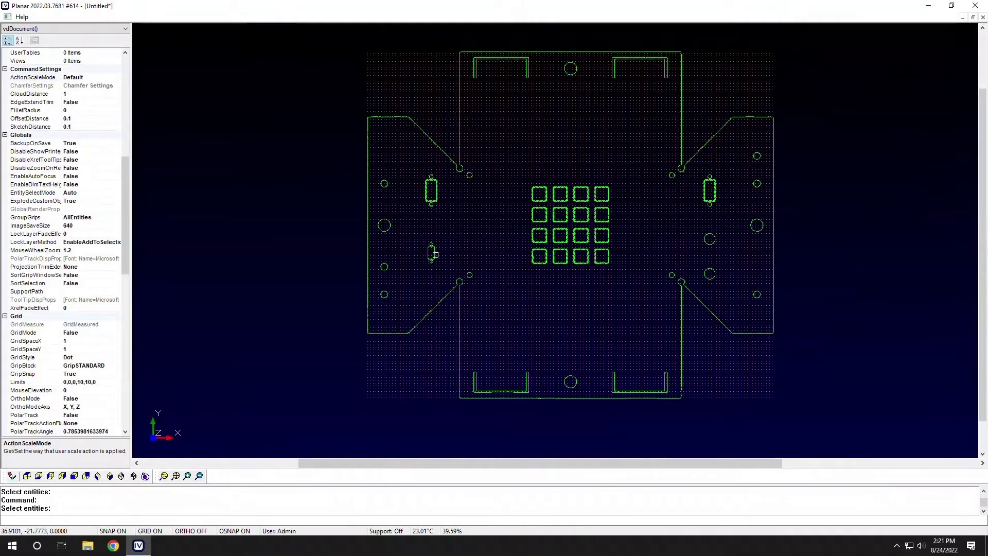
{"action": "right_click", "coordinate": [452, 235]}
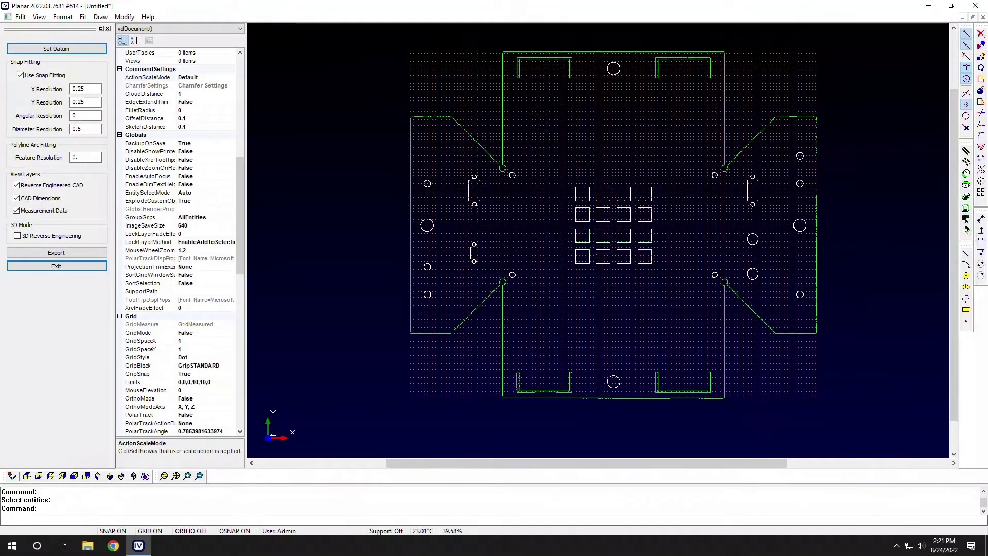
Fit polylines to the four U-shaped slot outlines at feature resolution 0.5
{"action": "key", "text": "BackSpace"}
{"action": "key", "text": "BackSpace"}
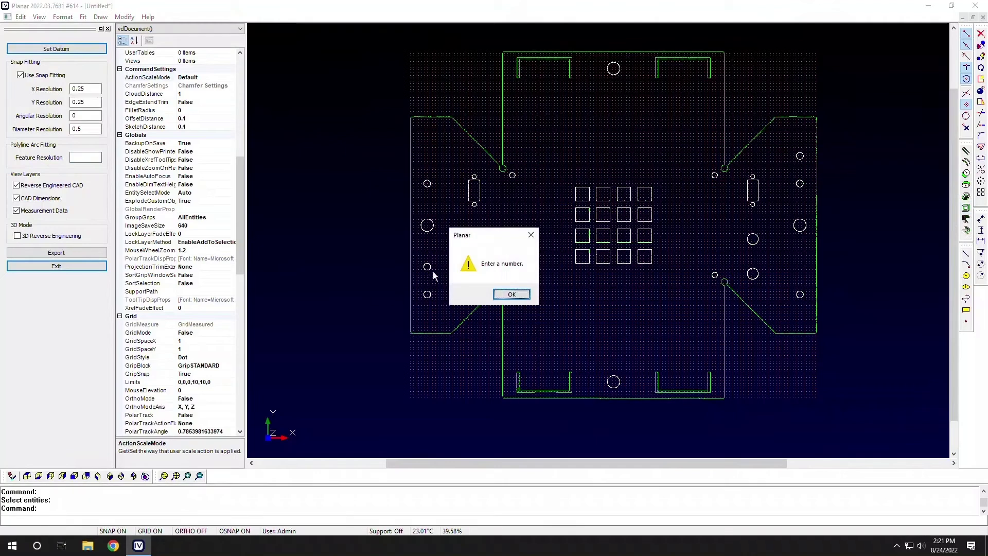
{"action": "key", "text": "Return"}
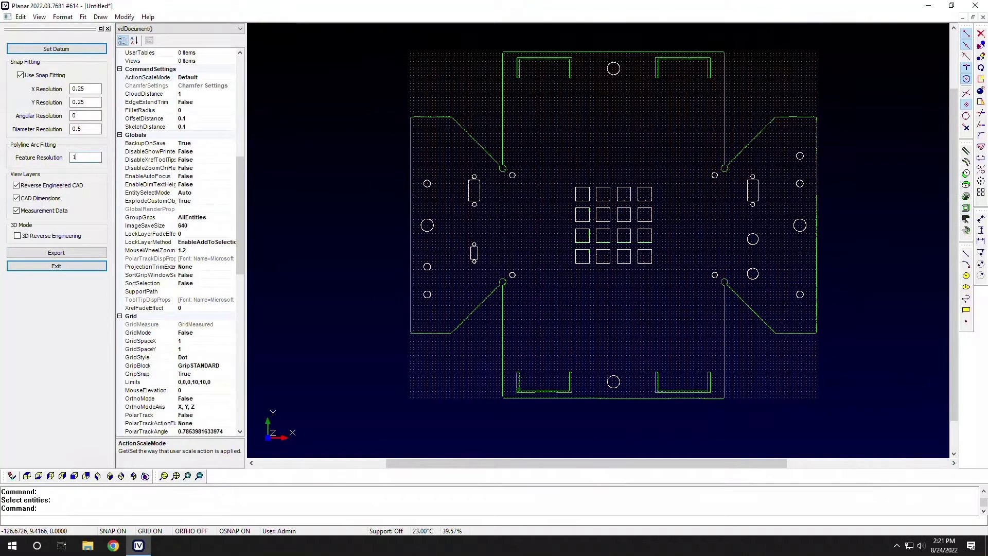
{"action": "left_click", "coordinate": [967, 221]}
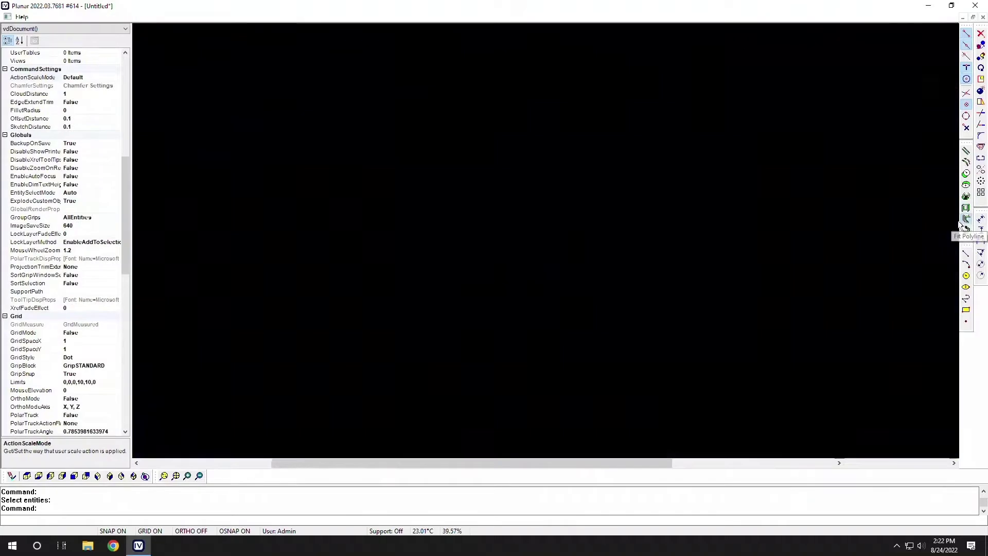
{"action": "left_click", "coordinate": [611, 68]}
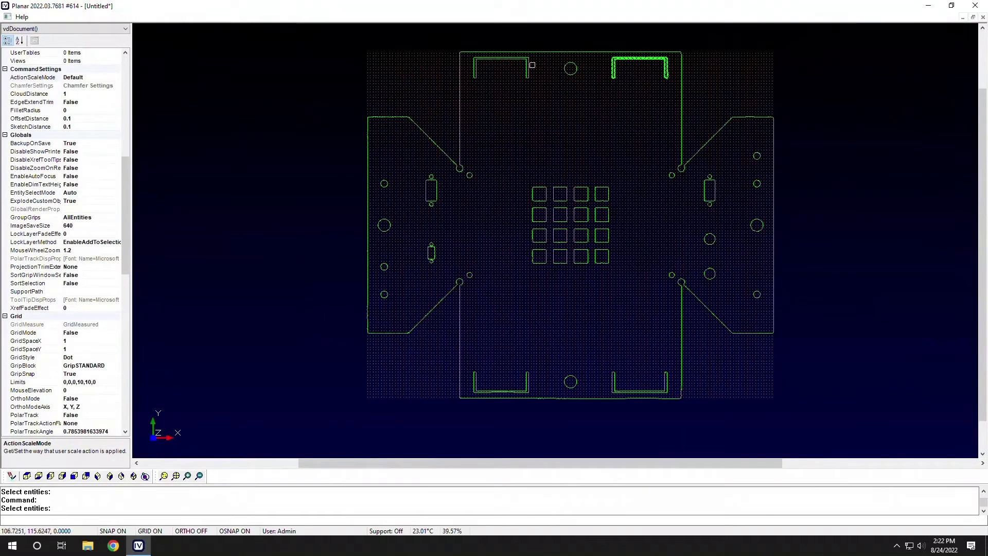
{"action": "left_click", "coordinate": [531, 64]}
{"action": "left_click", "coordinate": [528, 379]}
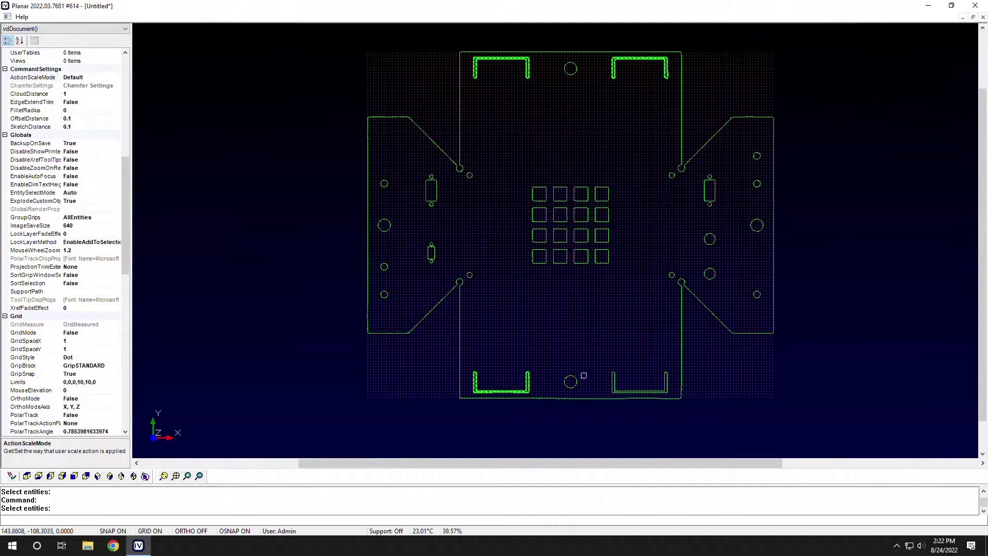
{"action": "left_click", "coordinate": [612, 384]}
{"action": "key", "text": "Return"}
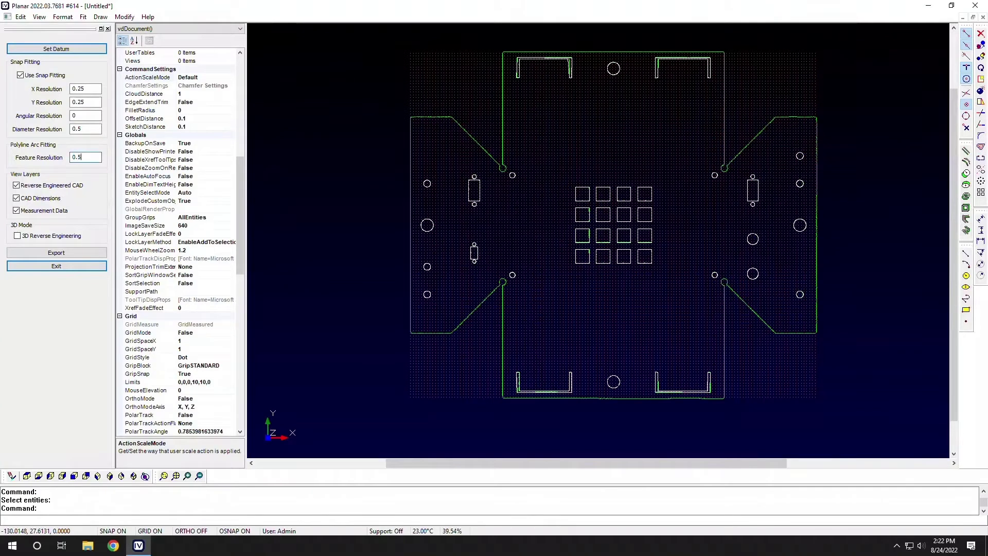
Complete an entity selection pass and bring up the DWG 2018 export dialog
{"action": "left_click", "coordinate": [969, 232]}
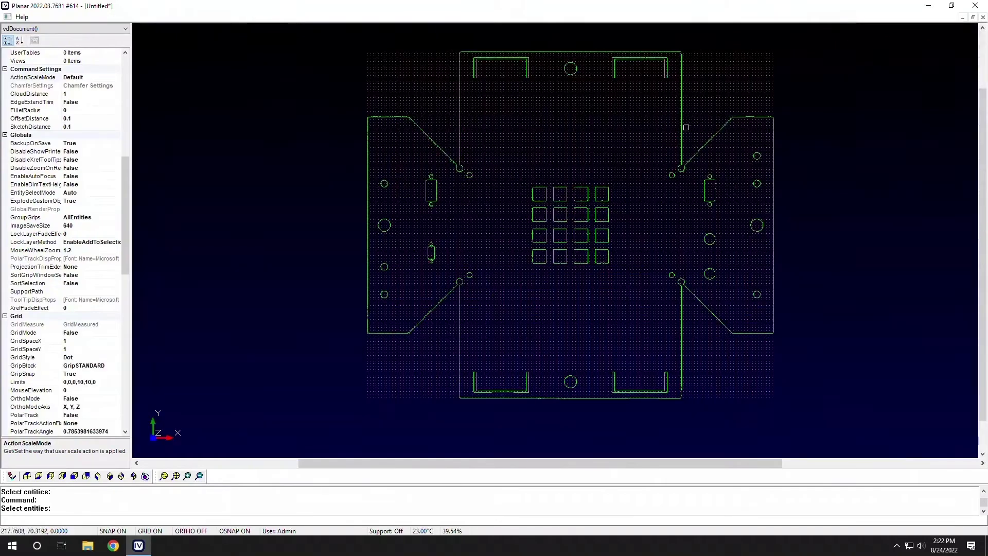
{"action": "right_click", "coordinate": [706, 144]}
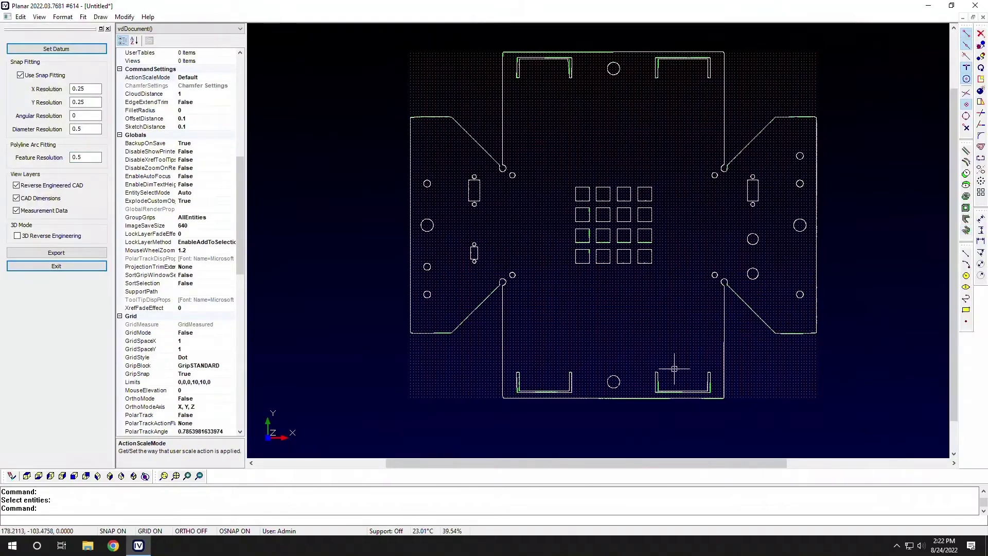
{"action": "left_click", "coordinate": [56, 252]}
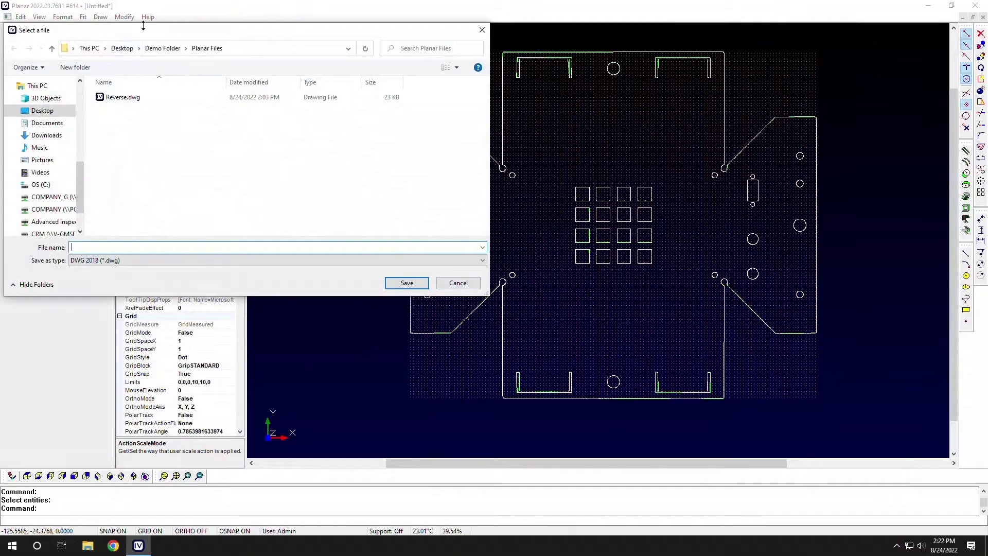
Save the drawing to the Desktop as Reverse (DWG 2018) and exit reverse engineering
{"action": "left_click", "coordinate": [122, 48]}
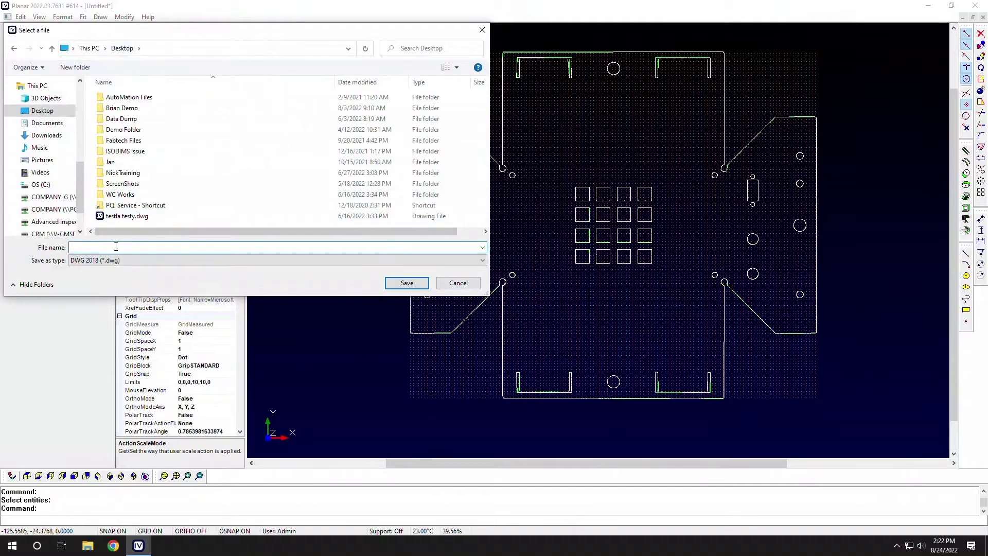
{"action": "type", "text": "Reverse"}
{"action": "key", "text": "Return"}
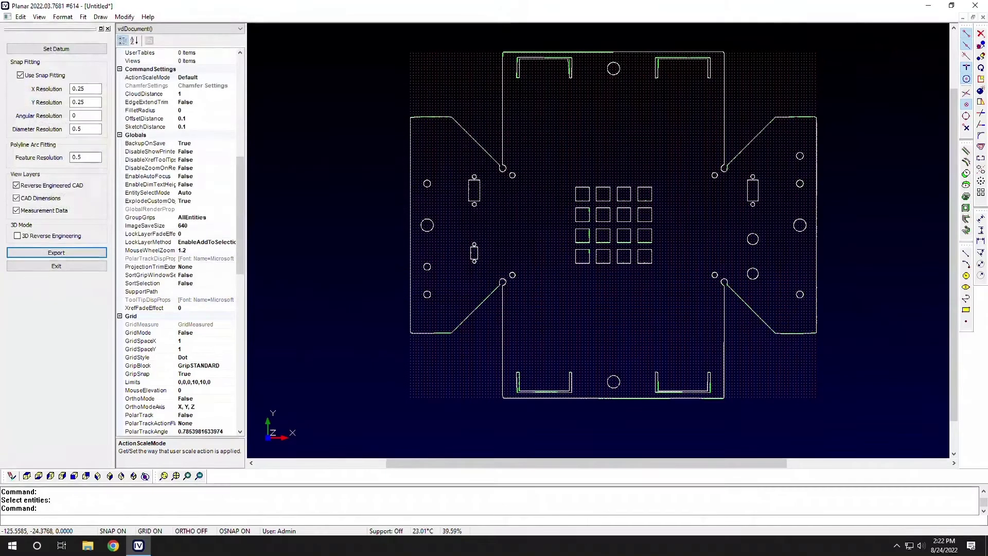
{"action": "left_click", "coordinate": [70, 268]}
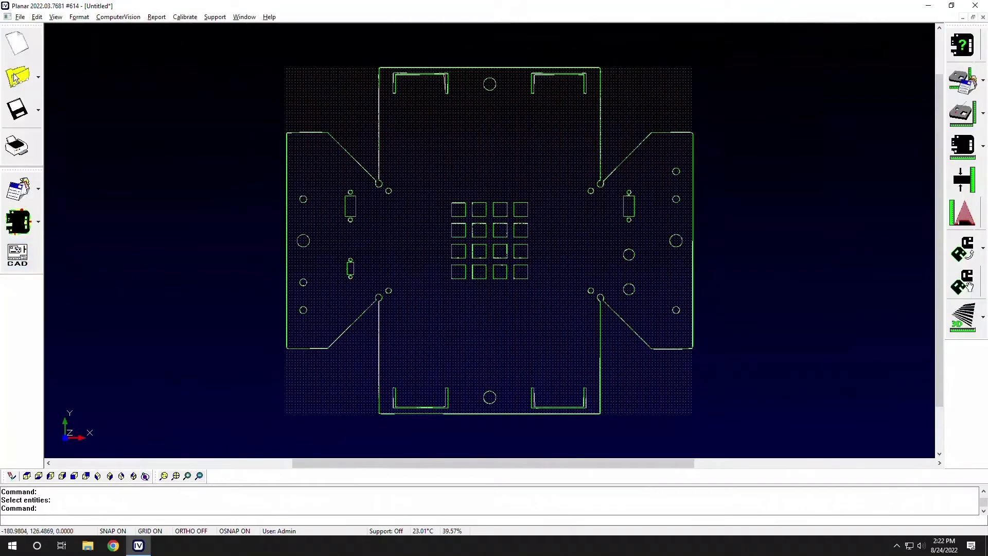
Load Reverse.dwg from the Desktop, keeping the EX_REVERSE_ENG layer in the layer filter
{"action": "left_click", "coordinate": [17, 76]}
{"action": "scroll", "coordinate": [218, 210], "scroll_direction": "down", "scroll_amount": 3}
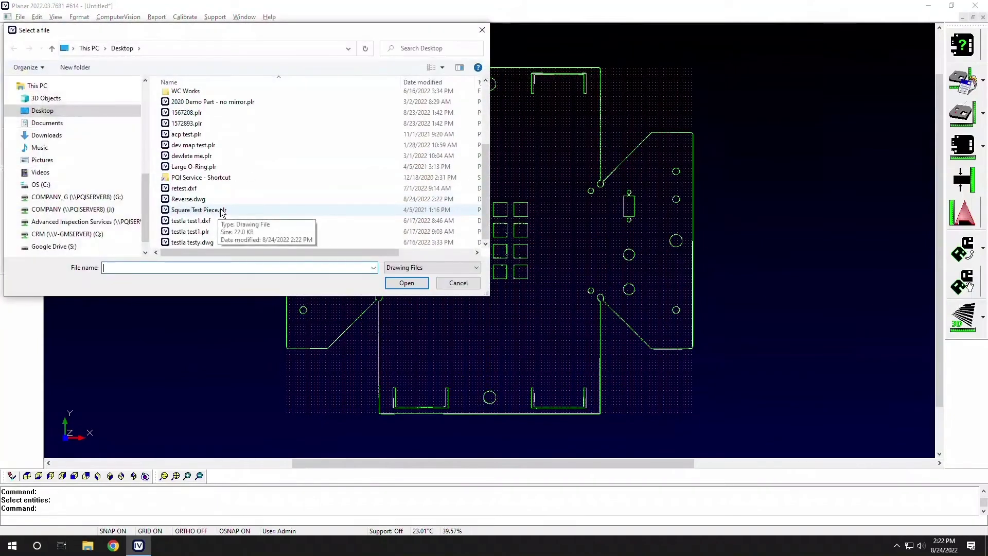
{"action": "left_click", "coordinate": [213, 203]}
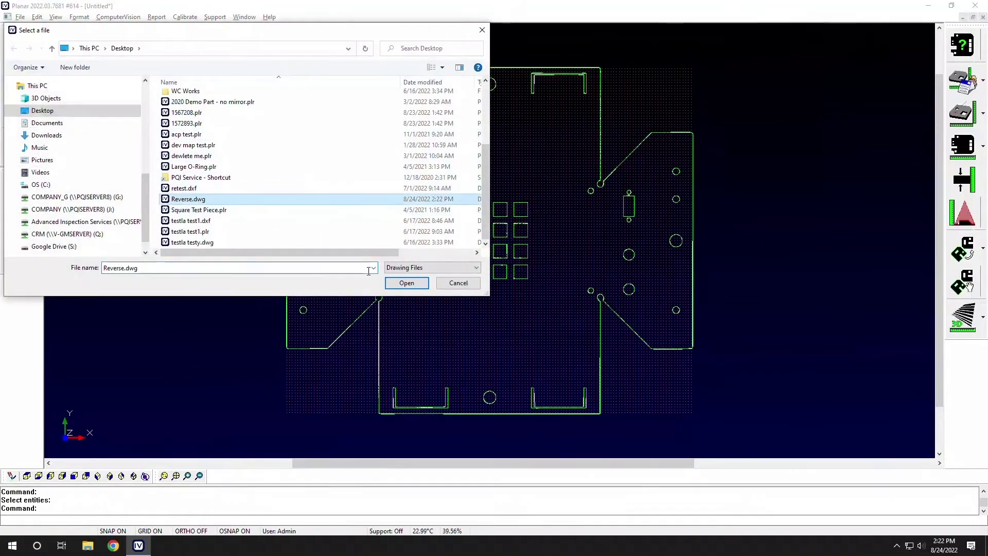
{"action": "left_click", "coordinate": [408, 284]}
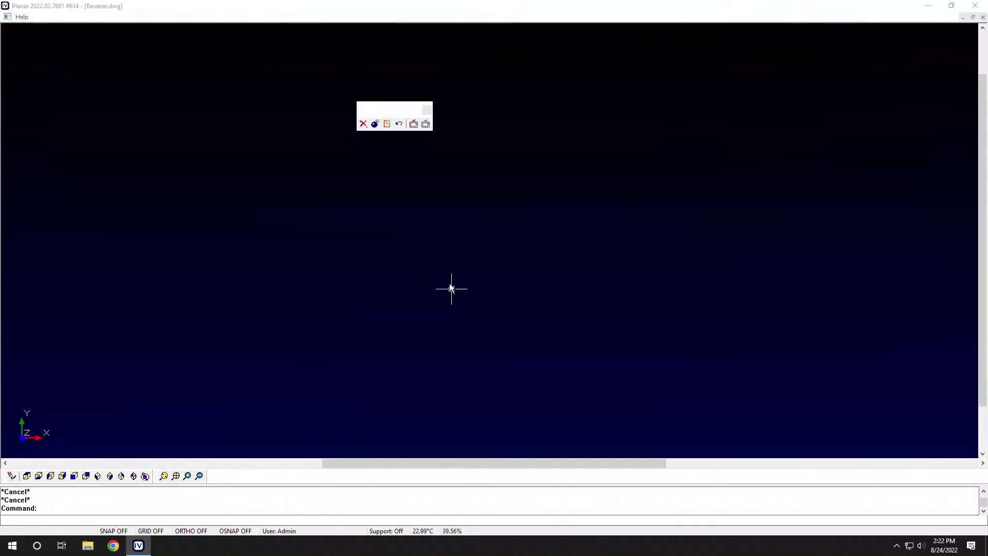
{"action": "left_click", "coordinate": [387, 209]}
{"action": "left_click", "coordinate": [369, 209]}
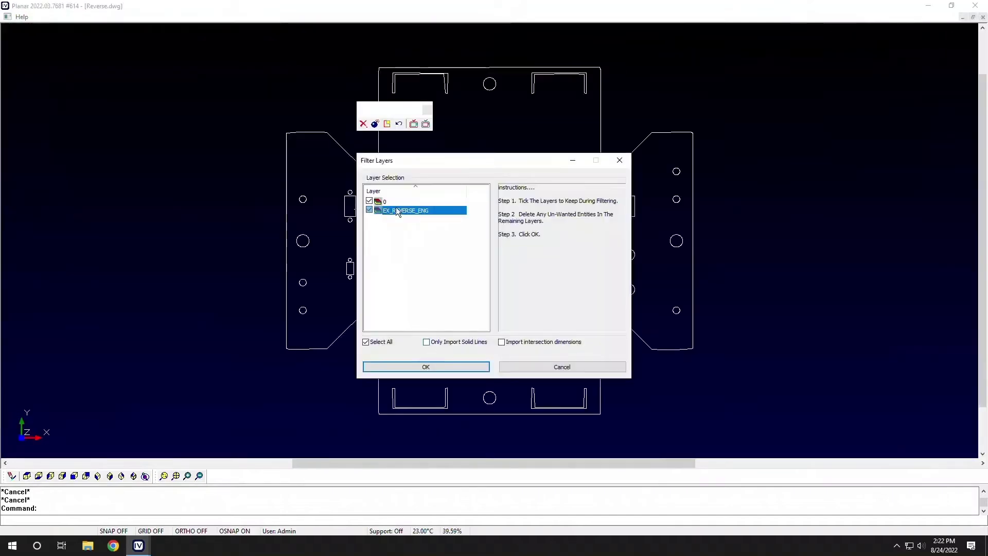
{"action": "left_click_drag", "start_coordinate": [459, 162], "coordinate": [818, 164]}
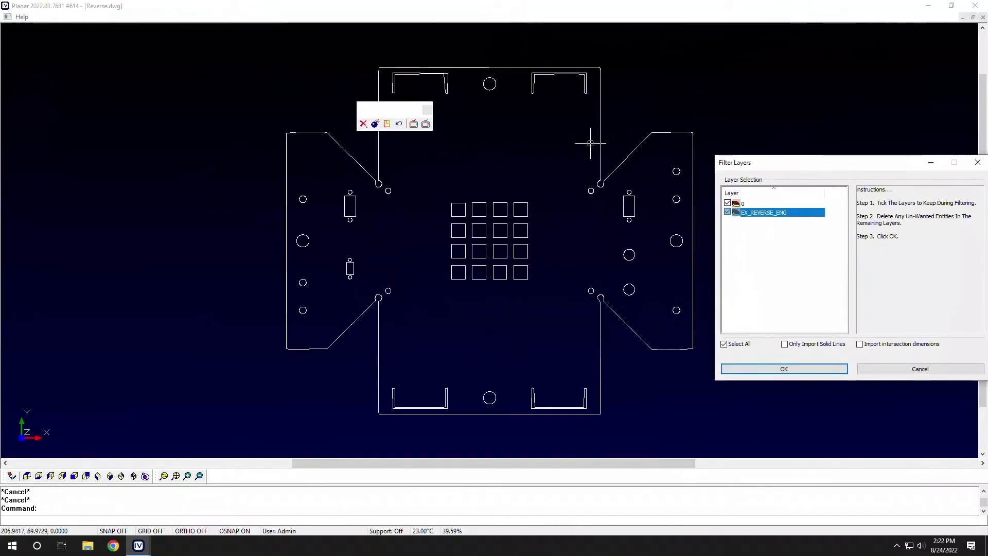
{"action": "left_click", "coordinate": [799, 368]}
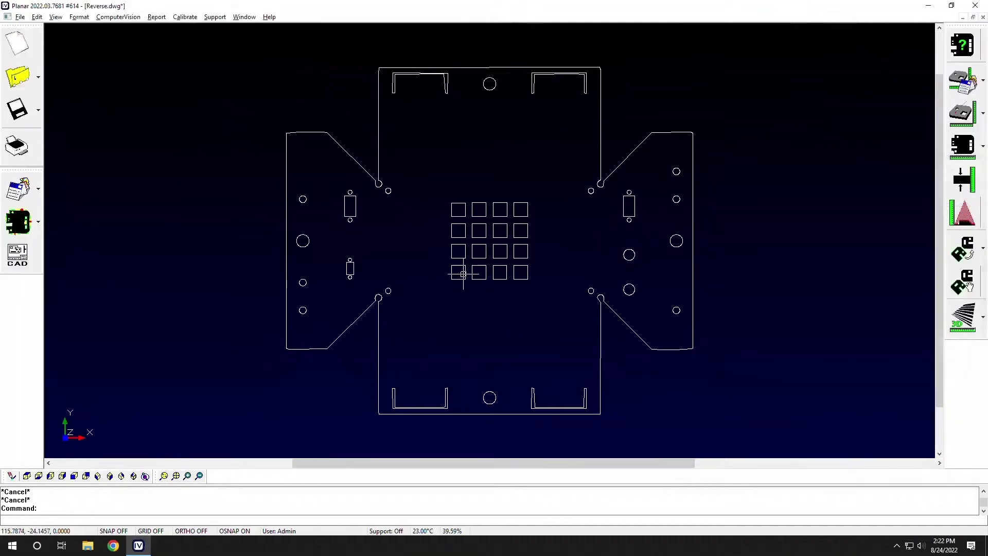
{"action": "left_click", "coordinate": [19, 190]}
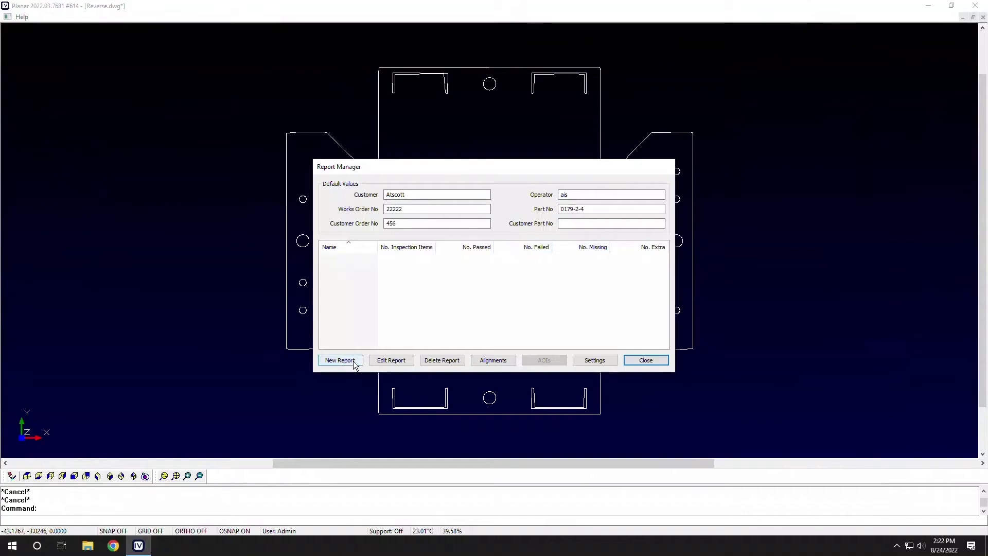
Auto-generate a new inspection report using the large left-hand circle as datum
{"action": "left_click", "coordinate": [341, 360]}
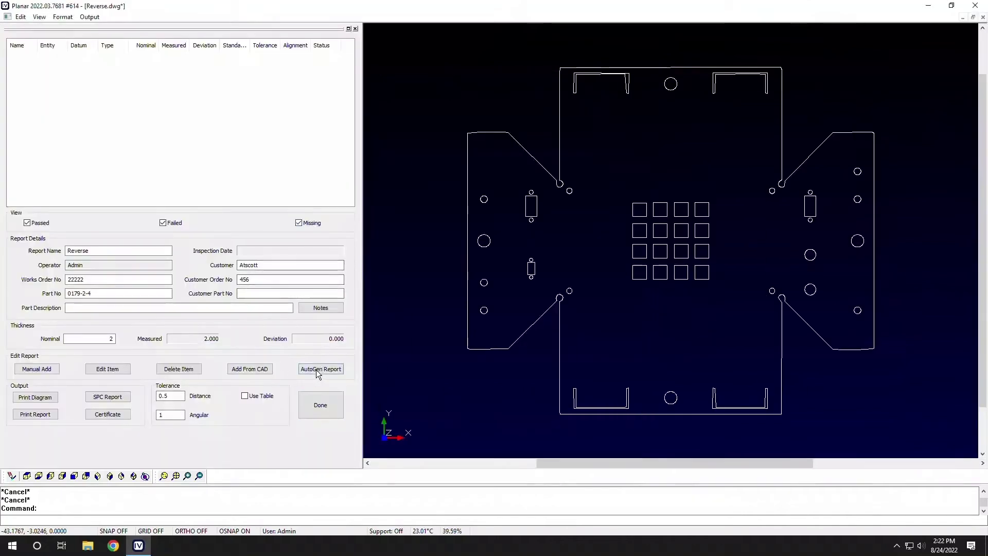
{"action": "left_click", "coordinate": [320, 370]}
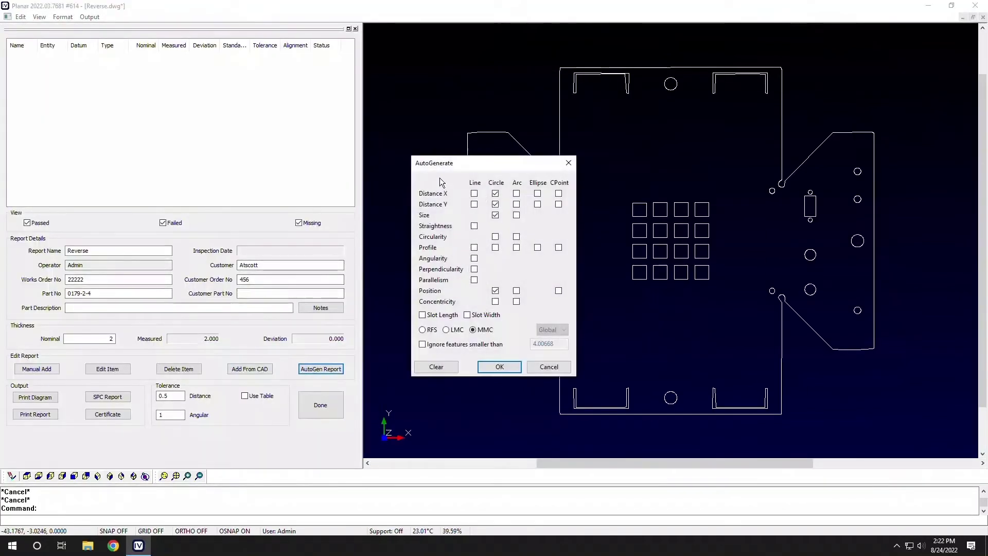
{"action": "left_click", "coordinate": [502, 369]}
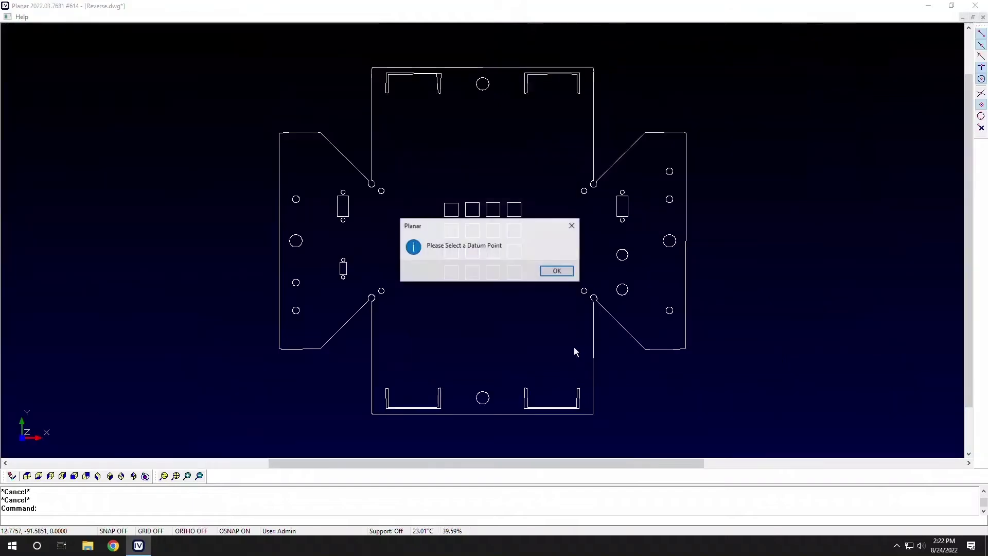
{"action": "left_click", "coordinate": [557, 271]}
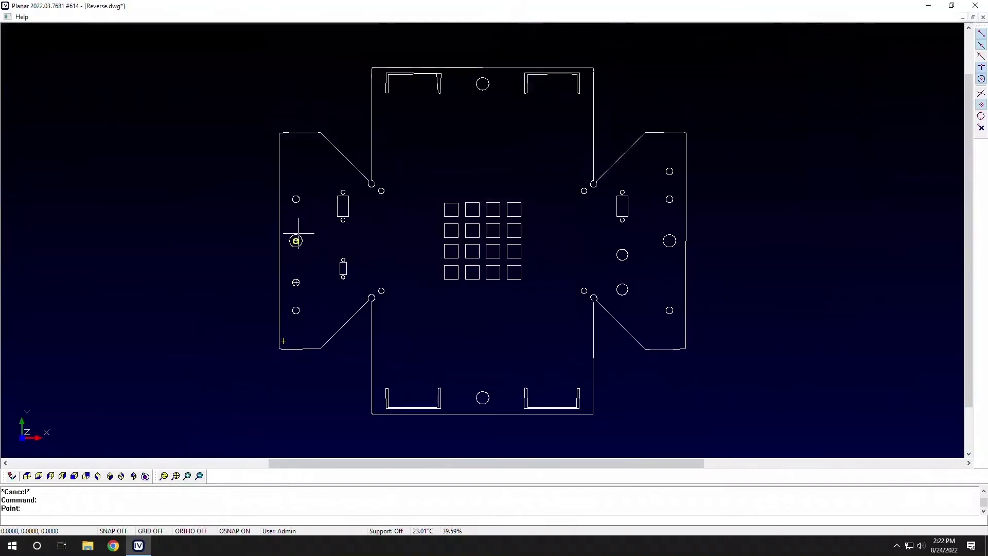
{"action": "left_click", "coordinate": [296, 241]}
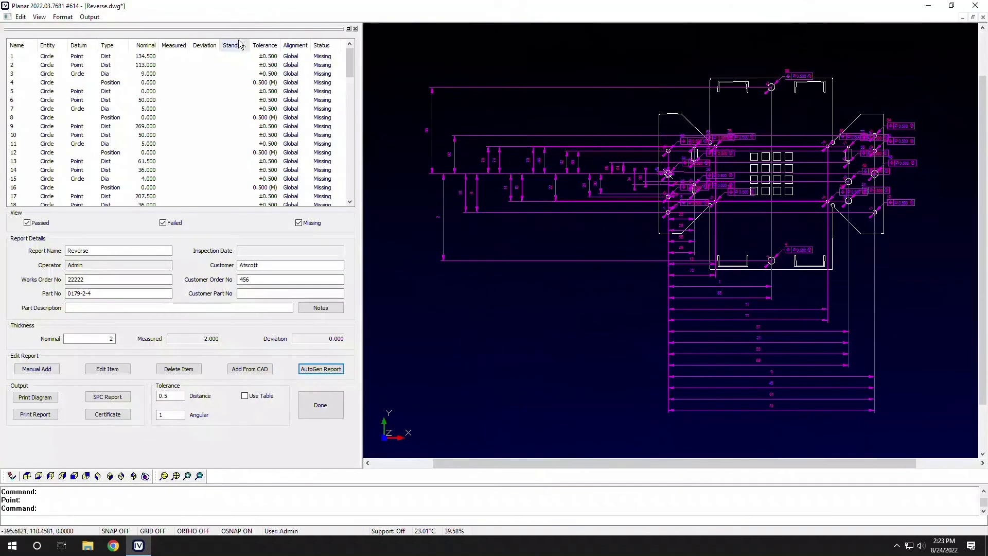
Review the Reverse report's 88-item list and close the report manager
{"action": "left_click", "coordinate": [320, 405]}
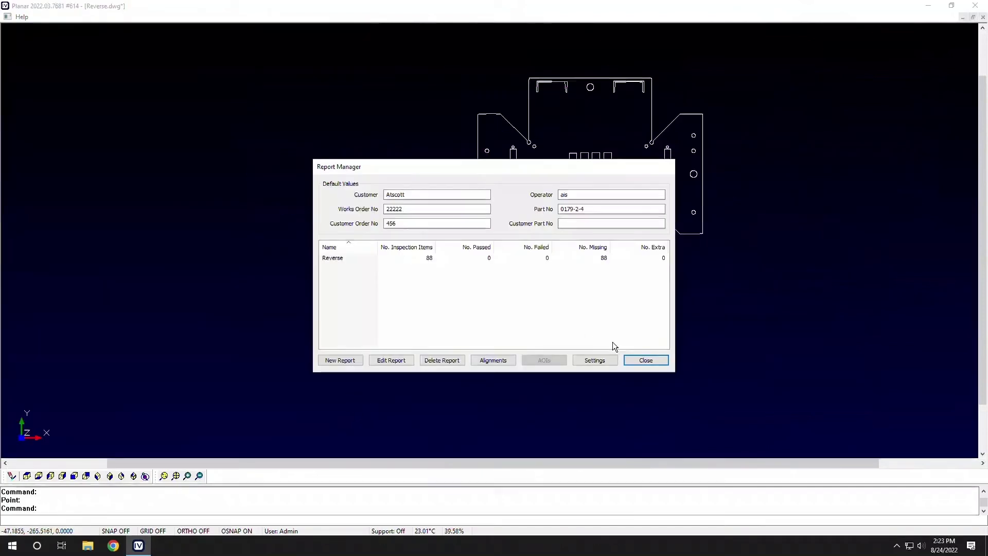
{"action": "double_click", "coordinate": [537, 262]}
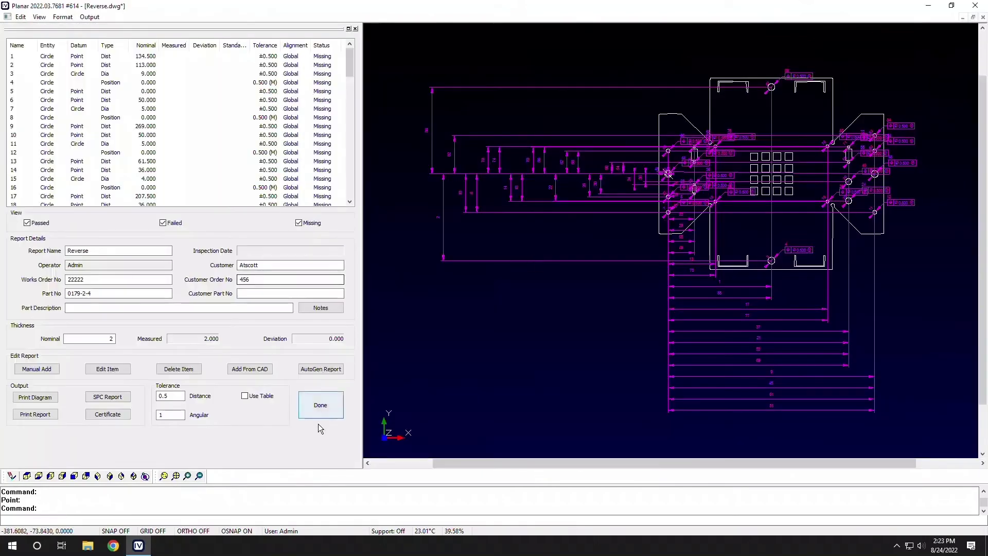
{"action": "left_click", "coordinate": [321, 406]}
{"action": "left_click", "coordinate": [644, 358]}
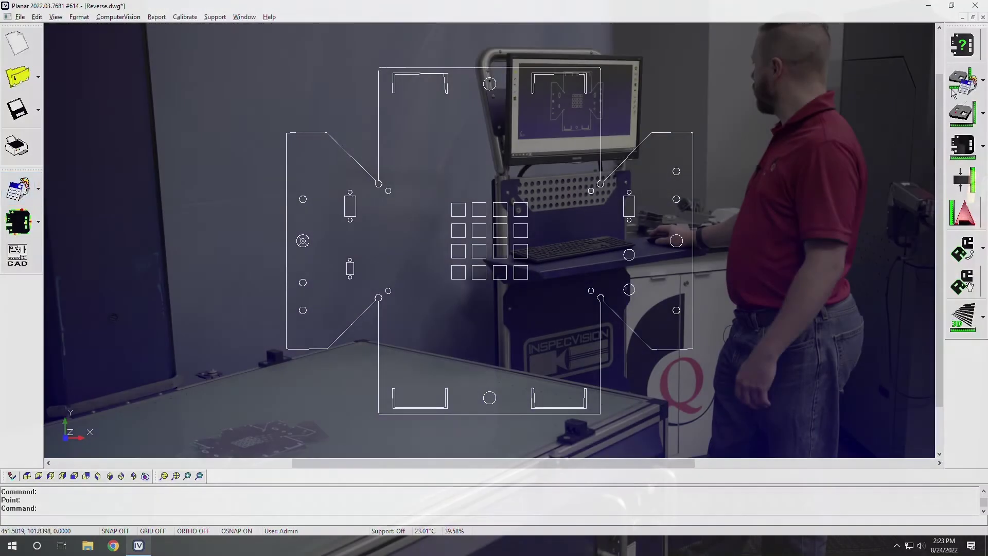